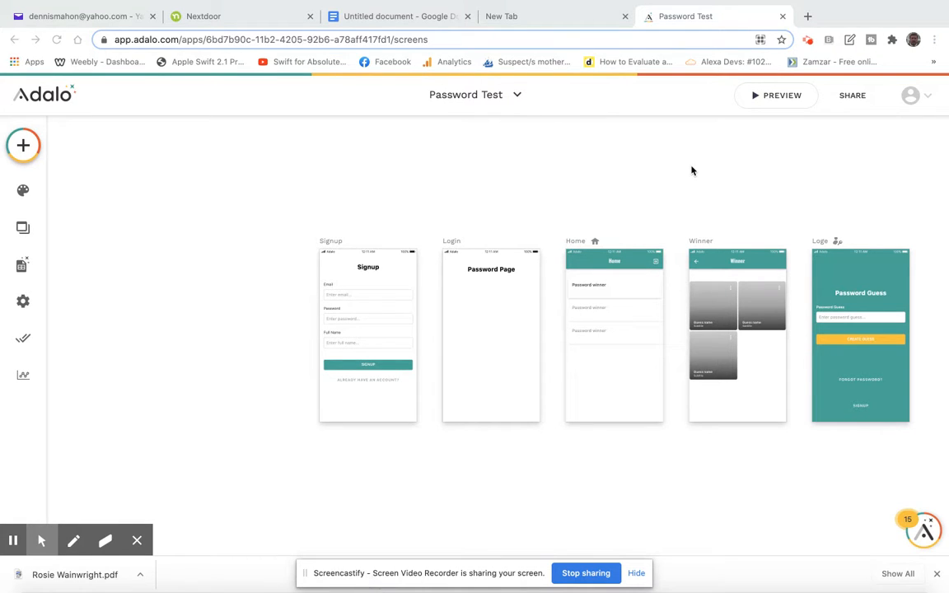
Step: Start creating a new app and choose Native Mobile App as its platform
click(517, 97)
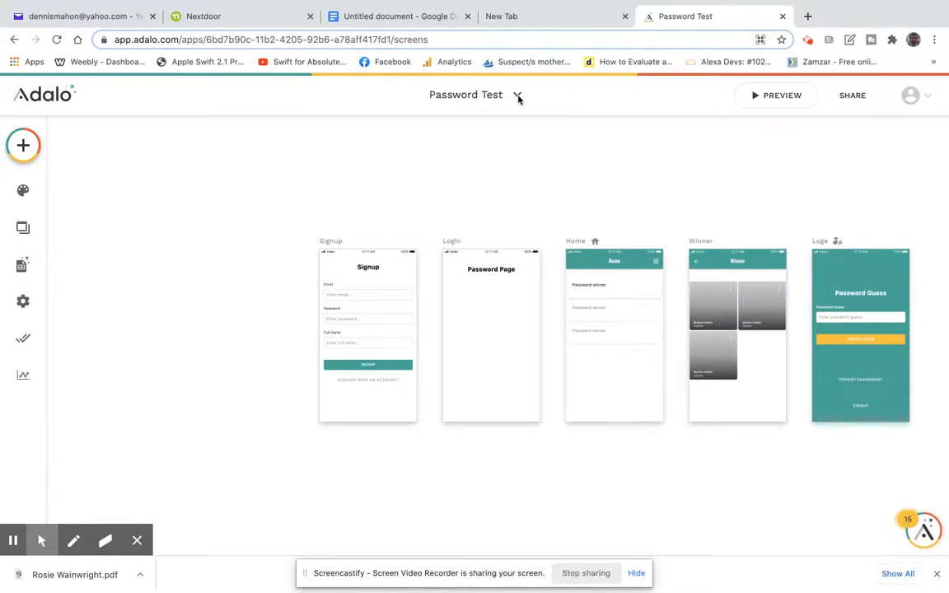
click(517, 98)
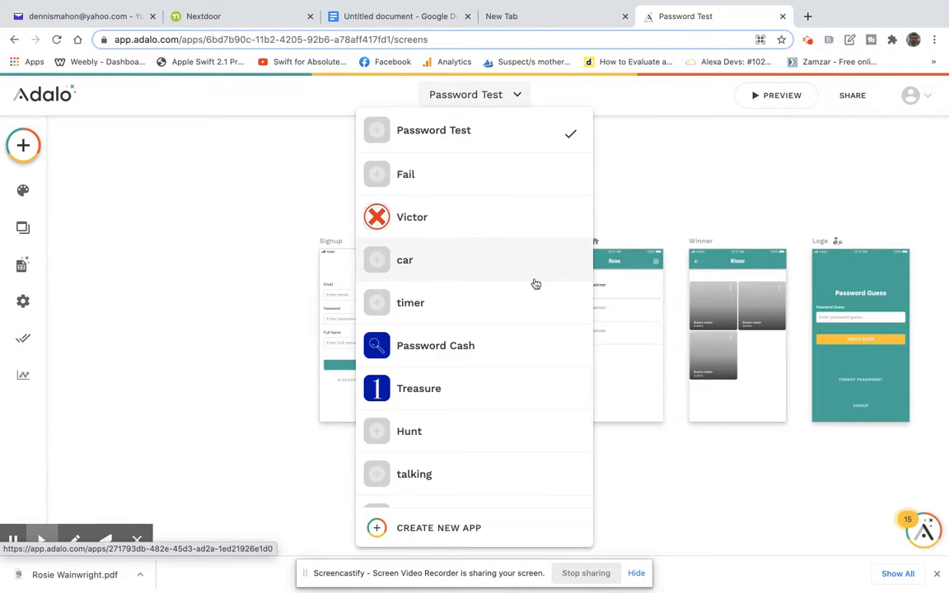
scroll(536, 283, down, 2)
click(434, 532)
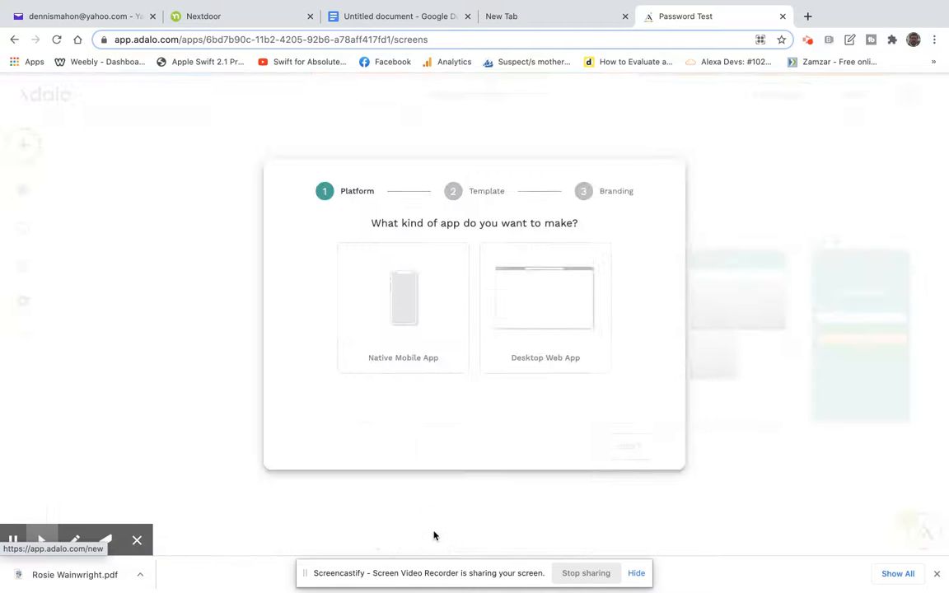
click(607, 354)
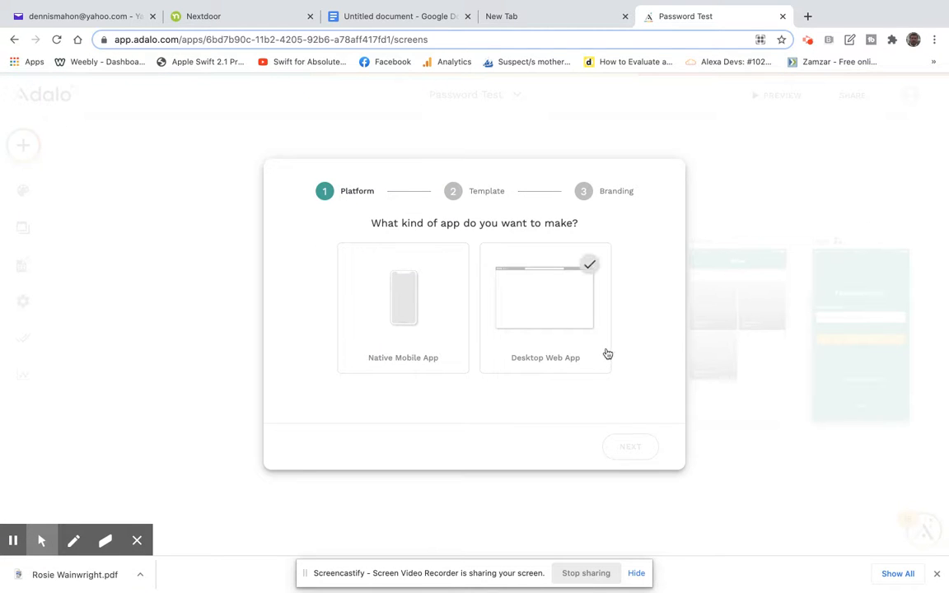
click(412, 303)
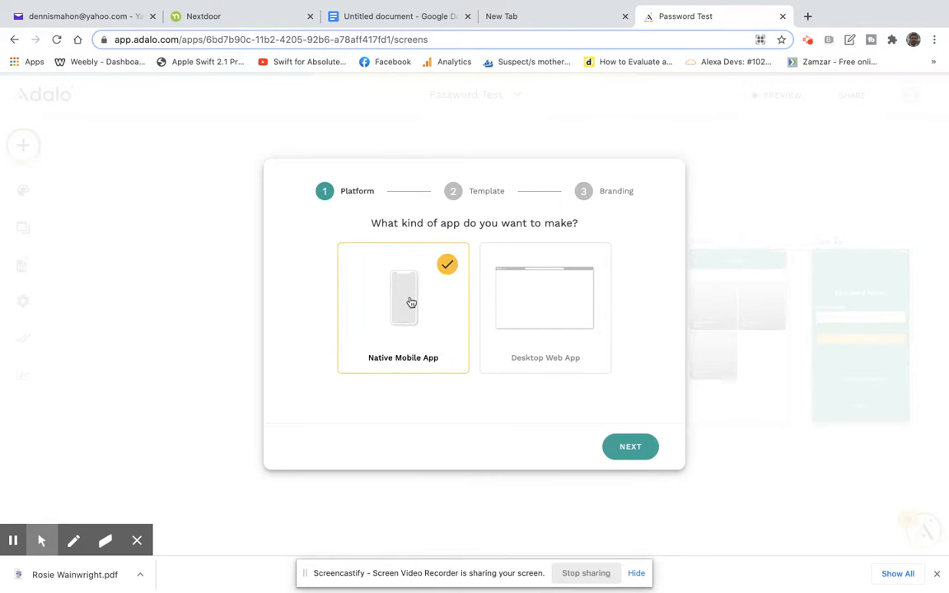
click(632, 447)
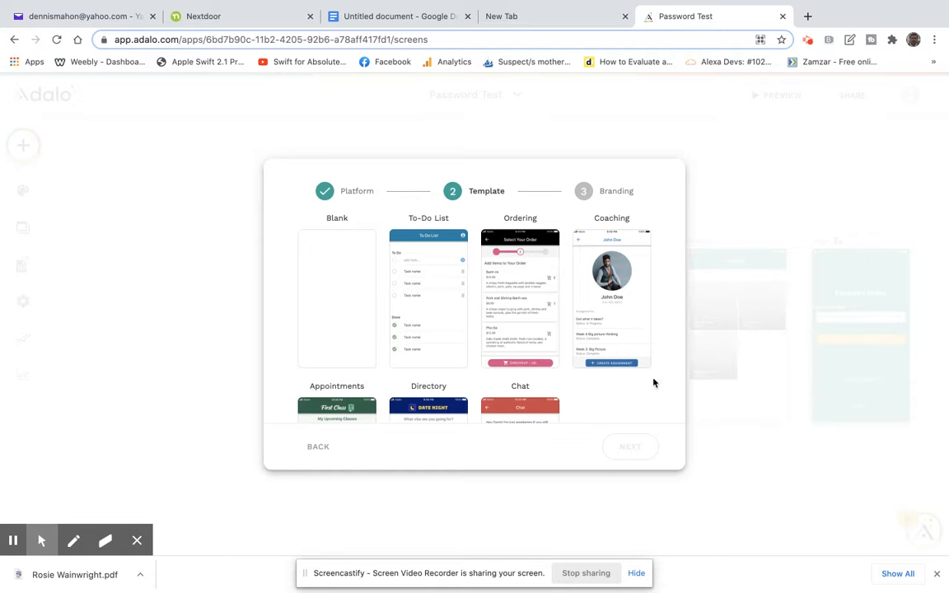
Step: Look through the available app templates and choose the Blank template for the new app
scroll(663, 346, down, 3)
scroll(663, 346, up, 3)
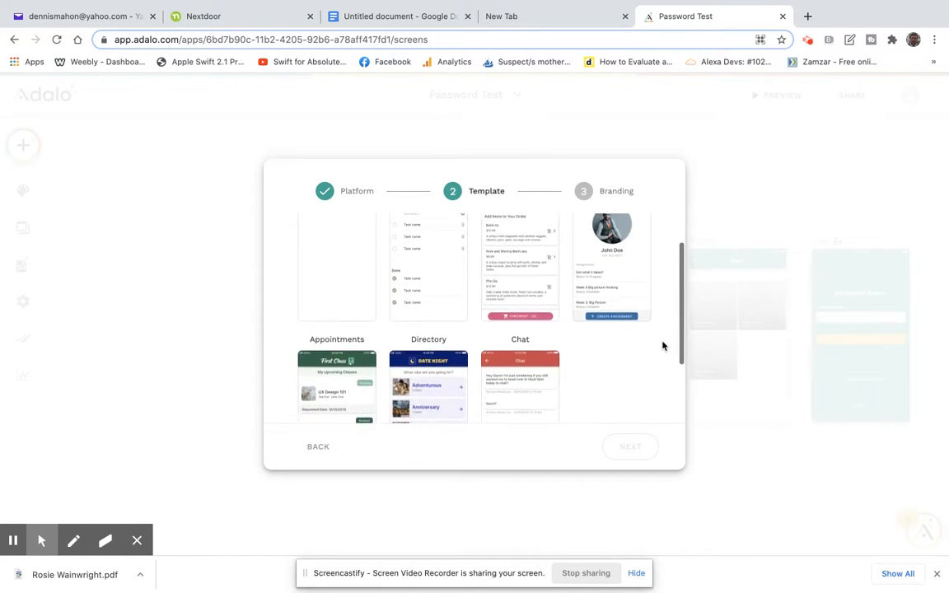
scroll(664, 345, down, 2)
scroll(664, 345, up, 2)
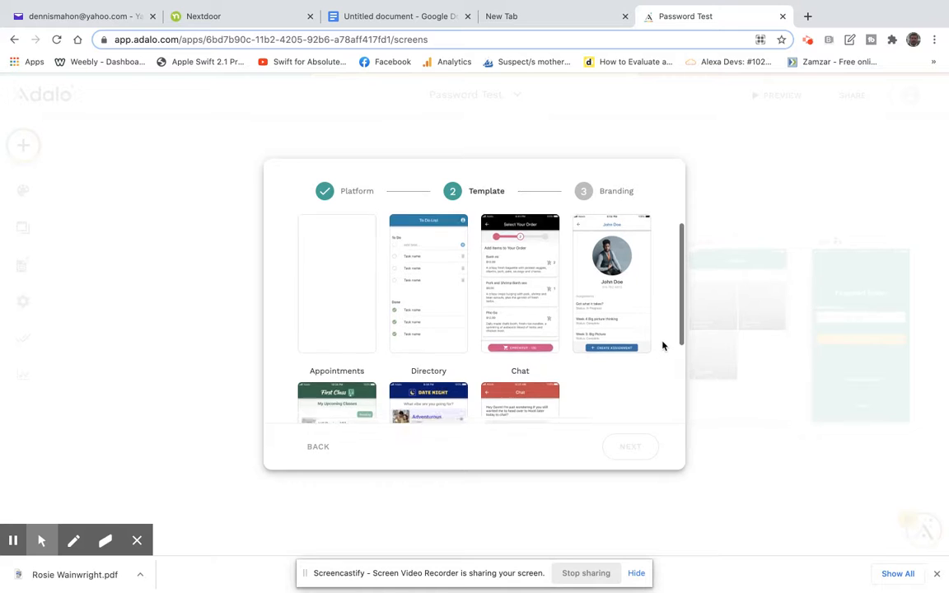
scroll(663, 346, down, 3)
scroll(664, 346, up, 2)
scroll(664, 345, up, 3)
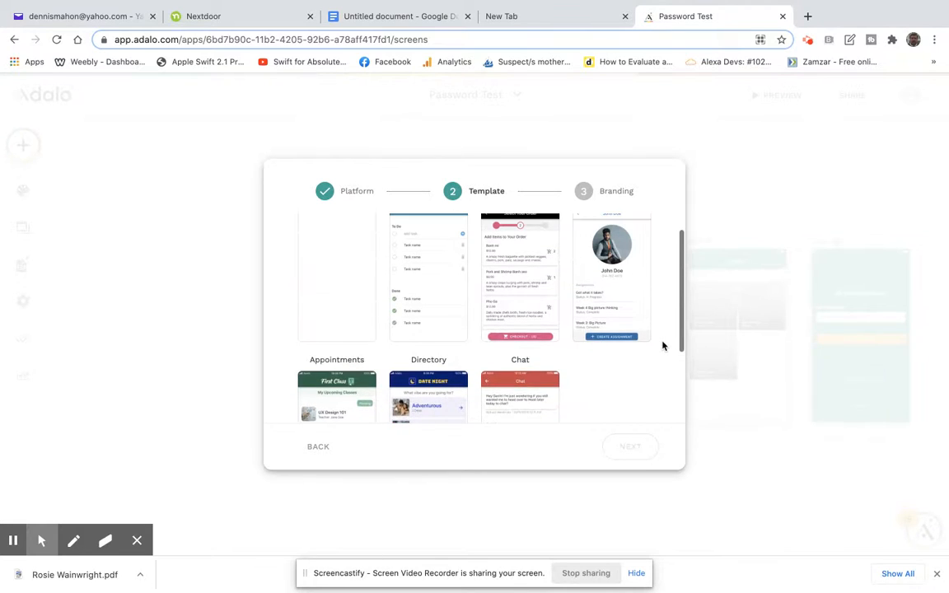
click(319, 296)
click(630, 447)
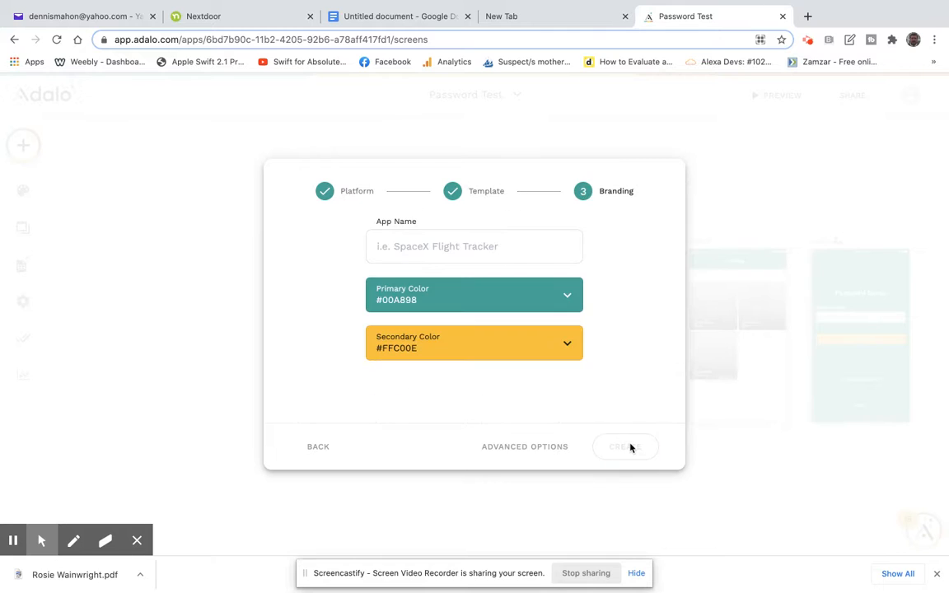
Step: Name the app Beginner Tutorials and create it with the default primary and secondary colors
click(471, 249)
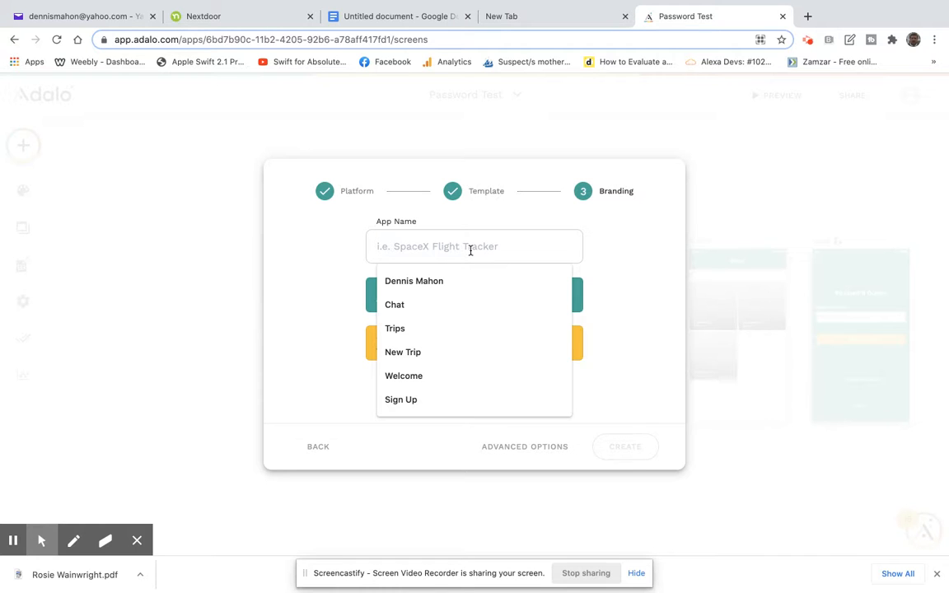
text(Begi)
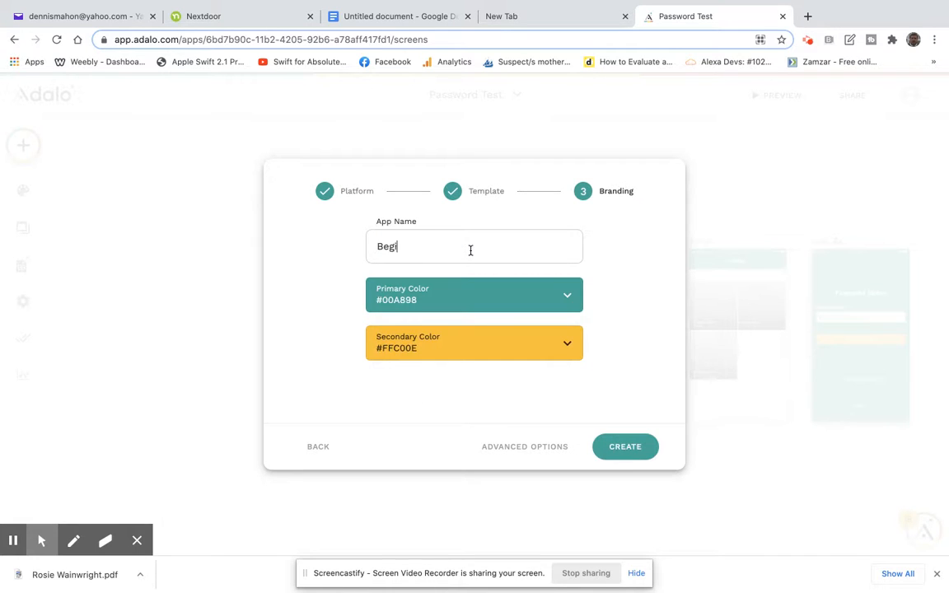
text(nner Tur)
text(torials)
click(568, 299)
click(633, 303)
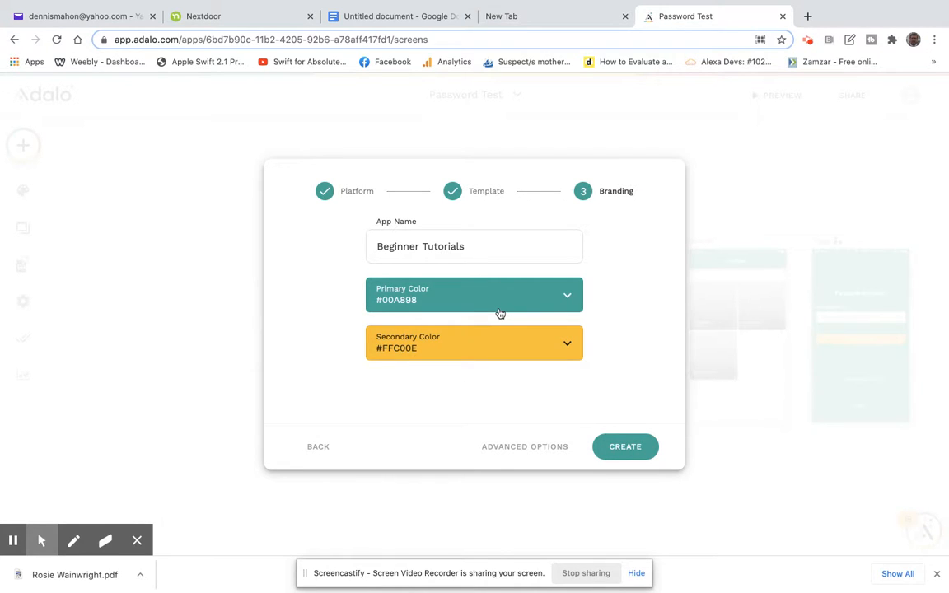
click(642, 452)
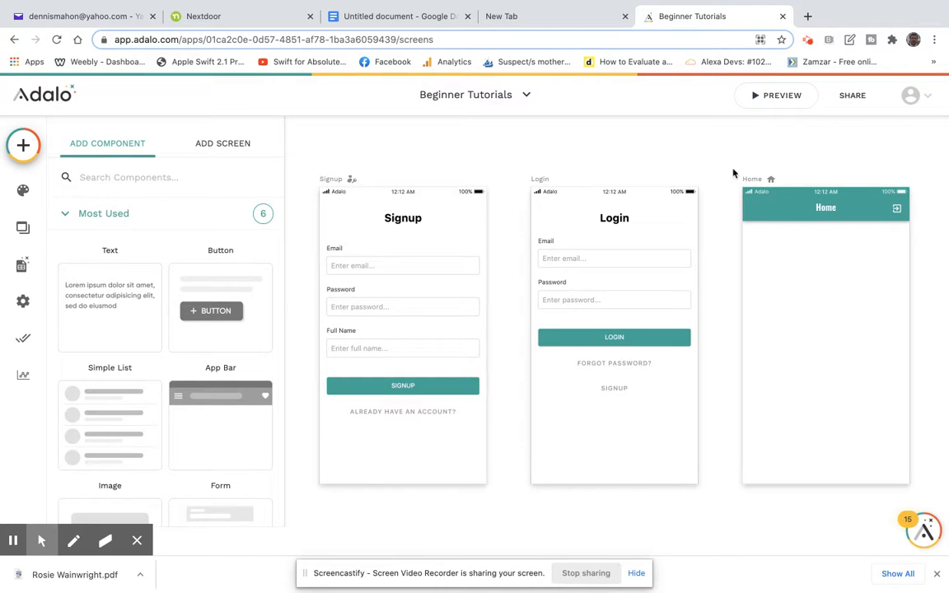
Step: Delete the Signup and Login screens from the new app, keeping only the Home screen
scroll(729, 162, right, 2)
scroll(730, 164, left, 2)
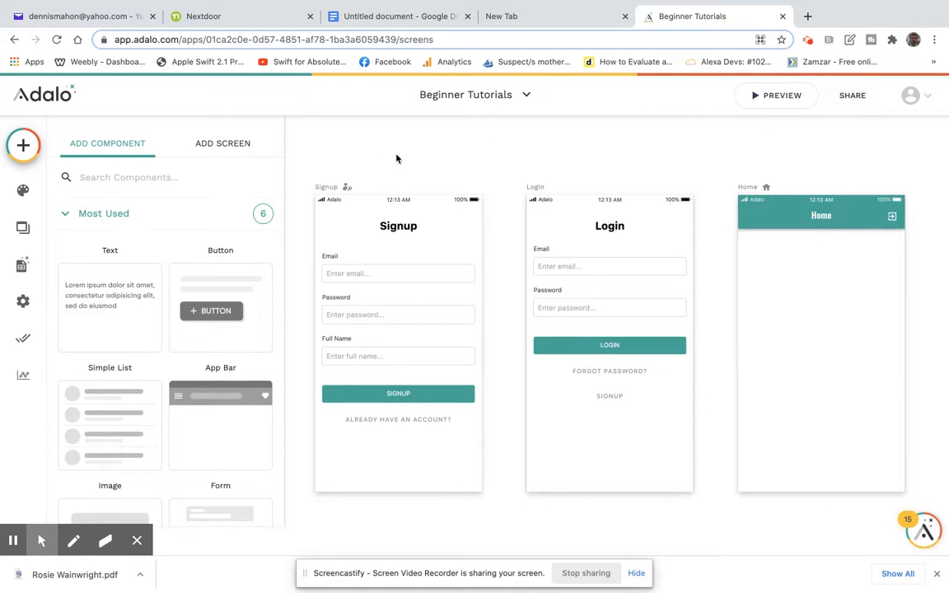
click(328, 189)
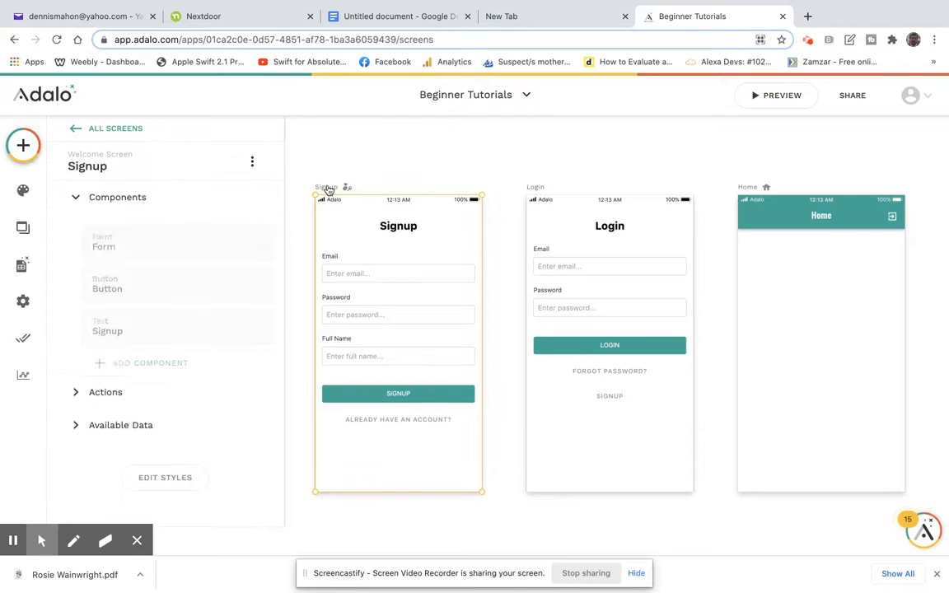
key(BackSpace)
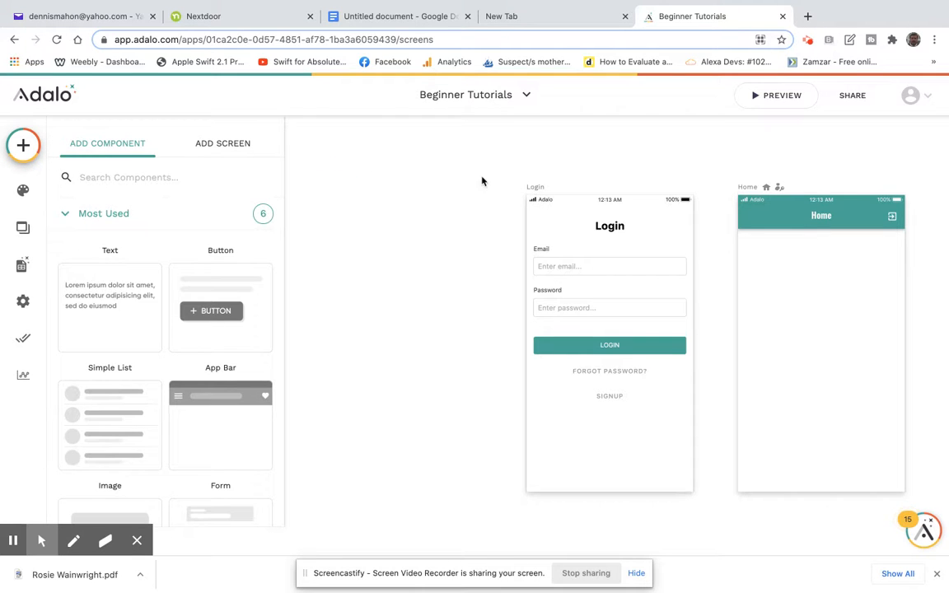
click(535, 187)
key(BackSpace)
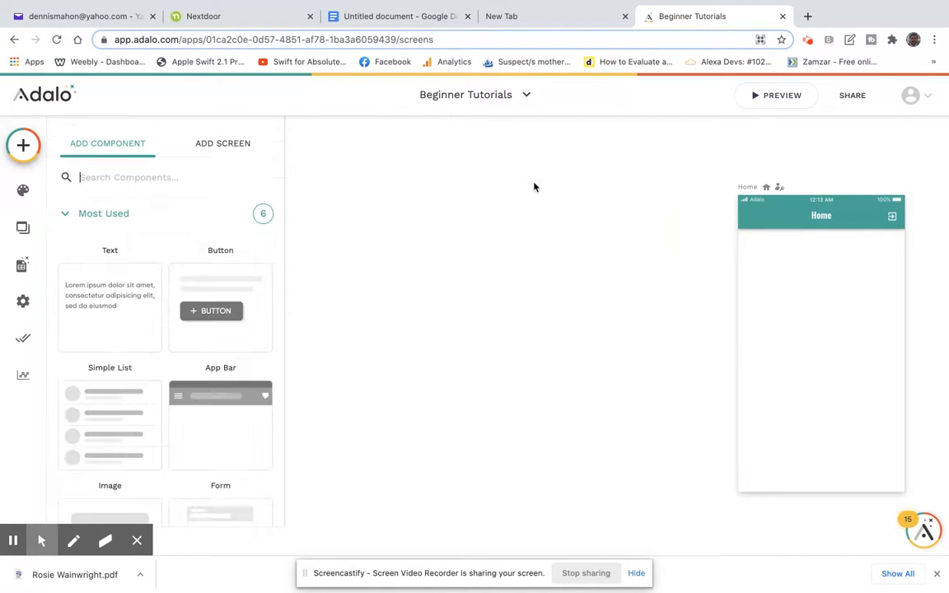
Step: Move the Home screen to the middle of the canvas and disable Right Icon 2 in its app bar
drag(750, 189, 459, 173)
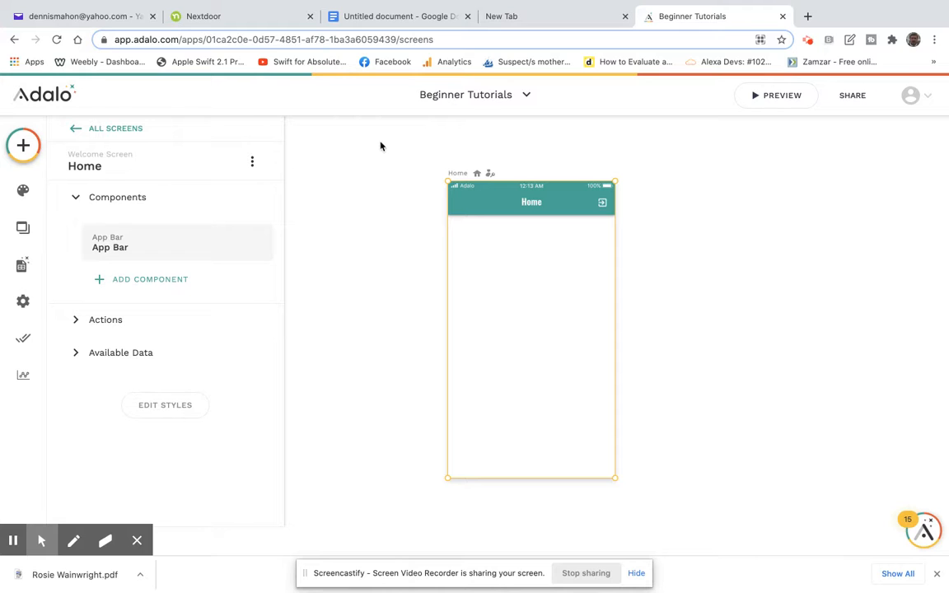
click(605, 206)
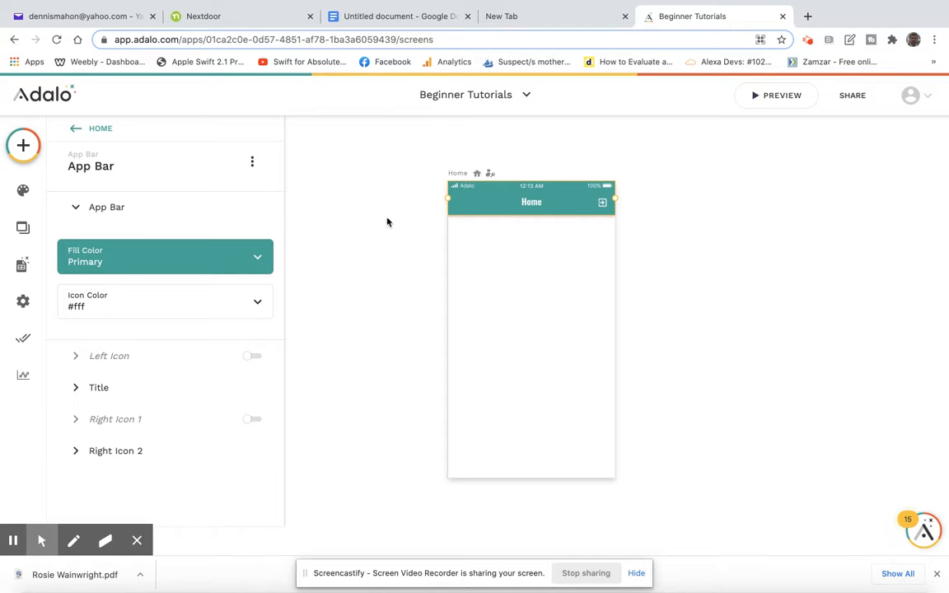
click(78, 454)
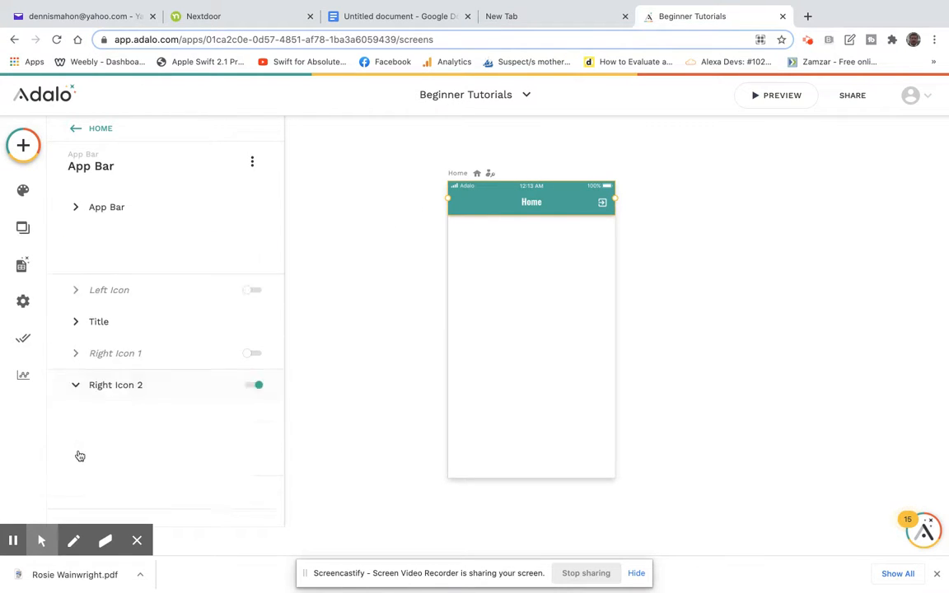
click(260, 335)
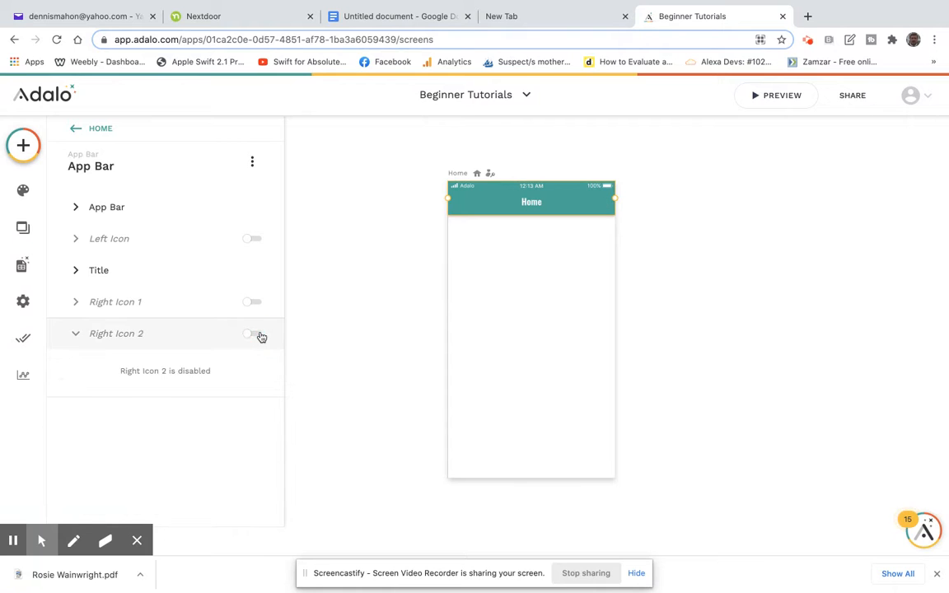
click(727, 186)
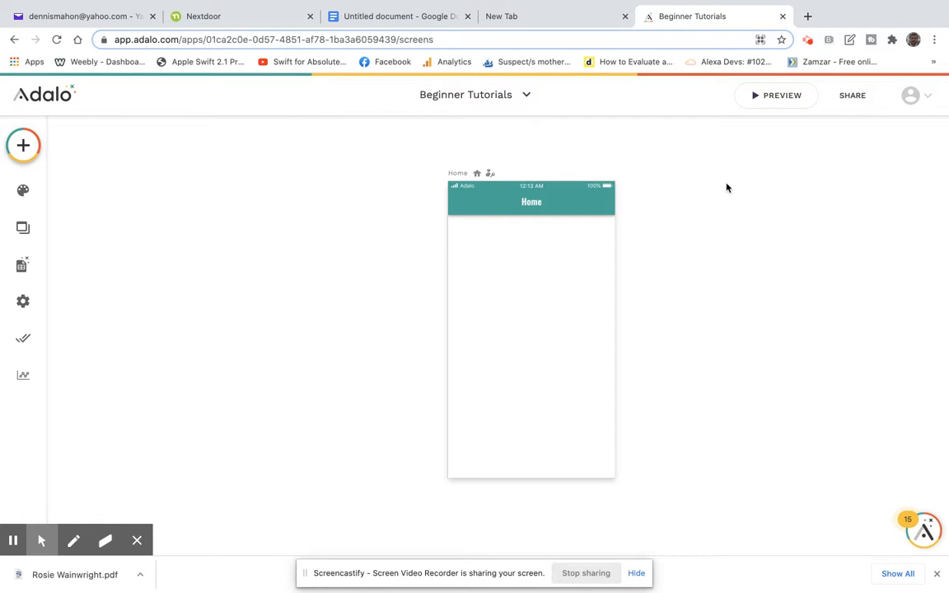